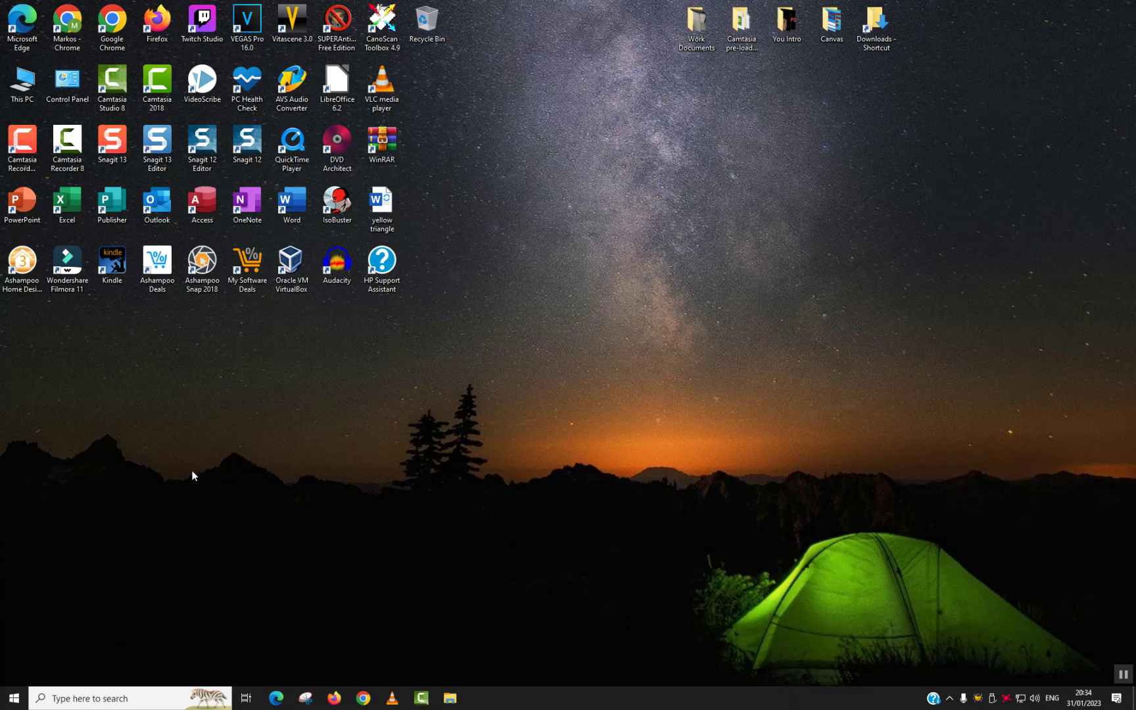
# Open File Explorer's This PC and launch Manage BitLocker for the TEST (J:) drive
pyautogui.press('super+e')
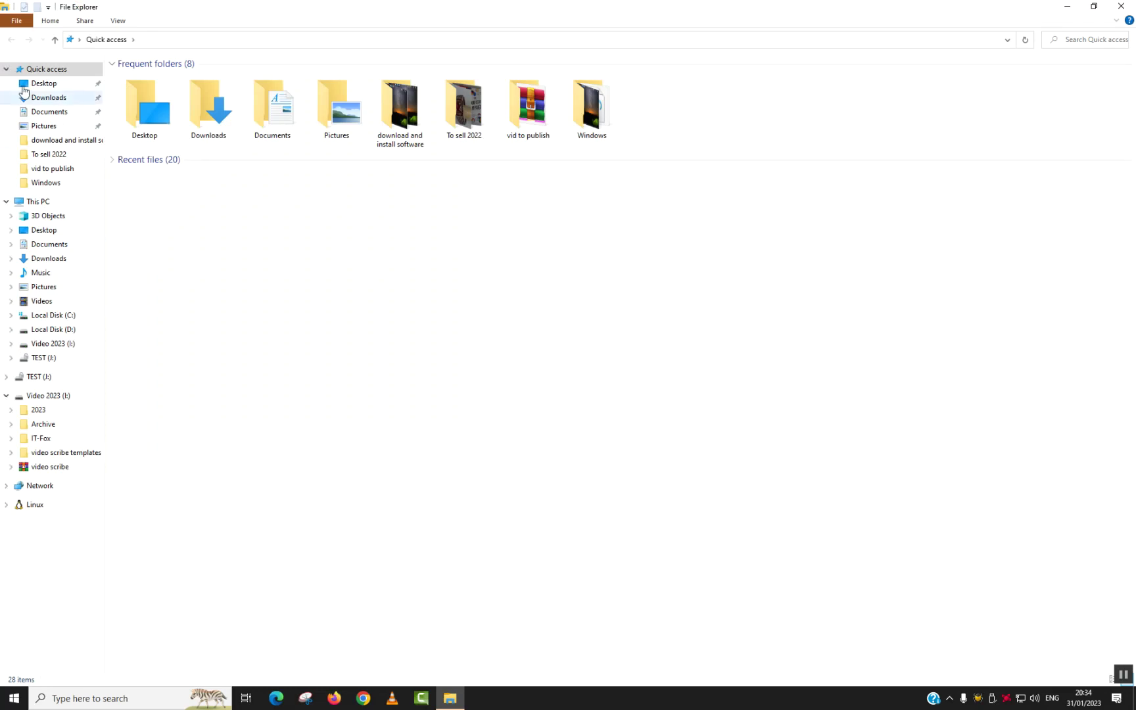
pyautogui.click(38, 202)
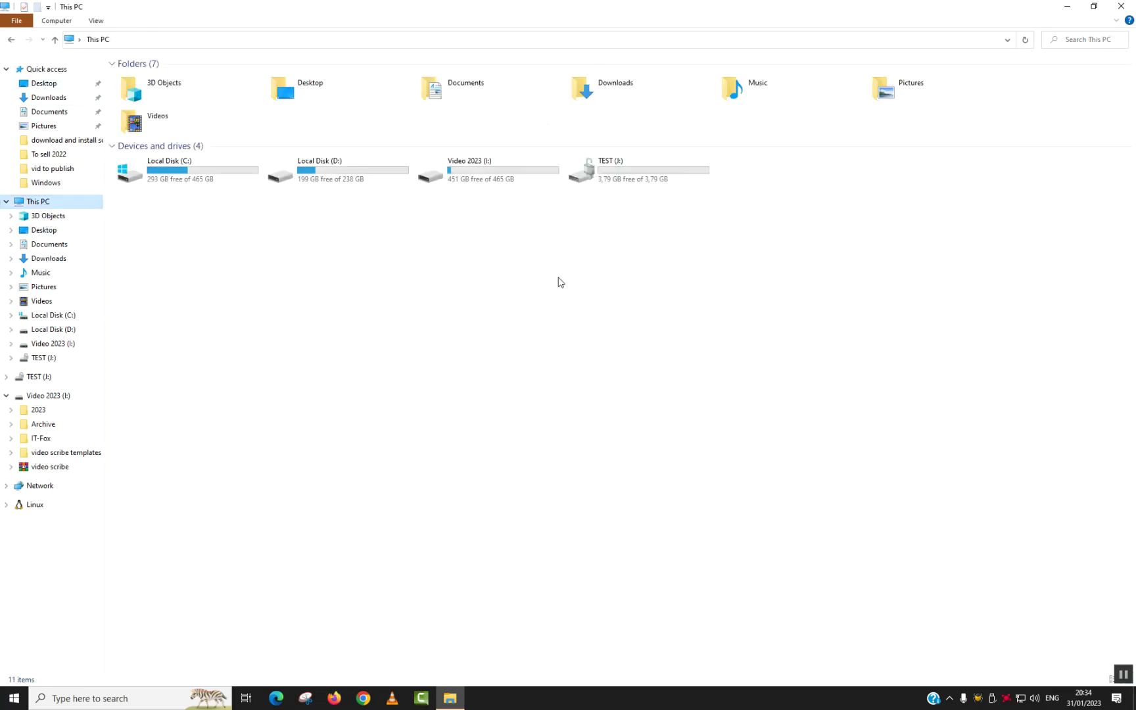
pyautogui.moveTo(640, 169)
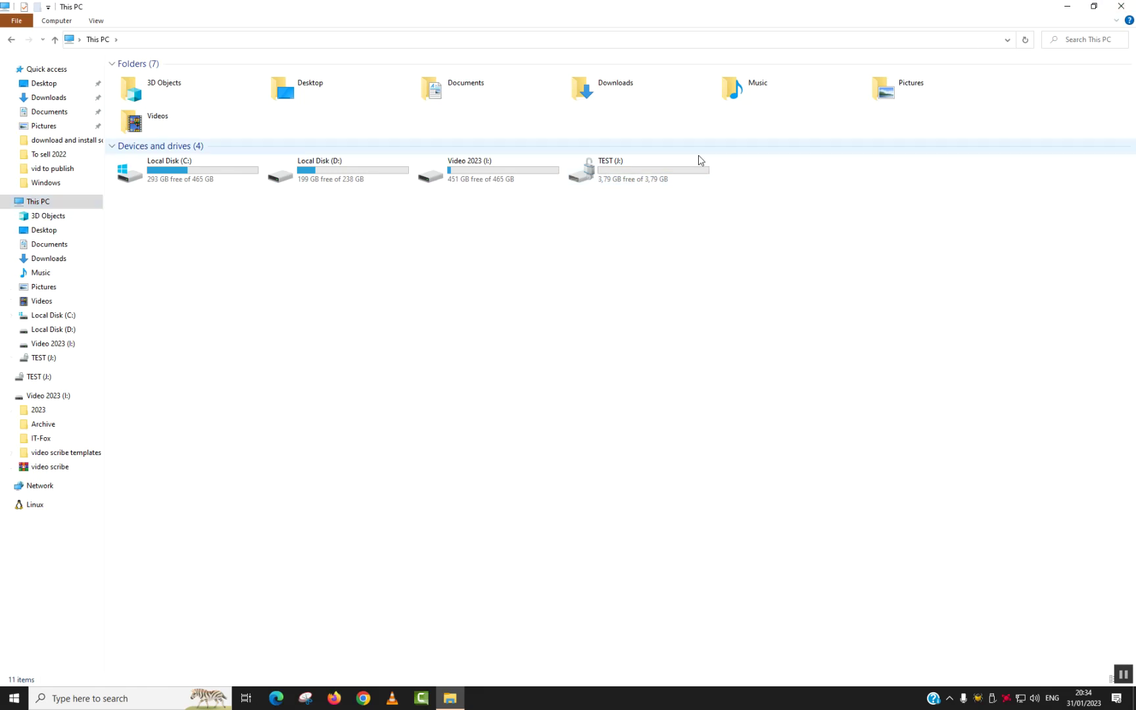
pyautogui.click(668, 178)
pyautogui.rightClick(669, 179)
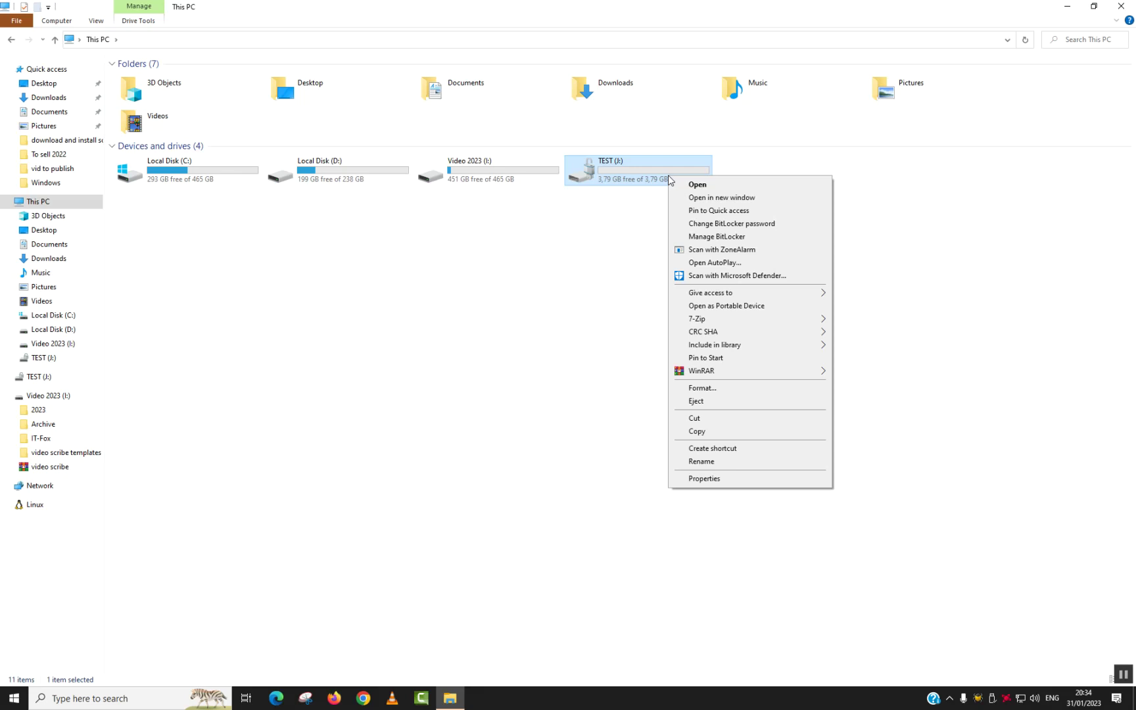
pyautogui.click(704, 237)
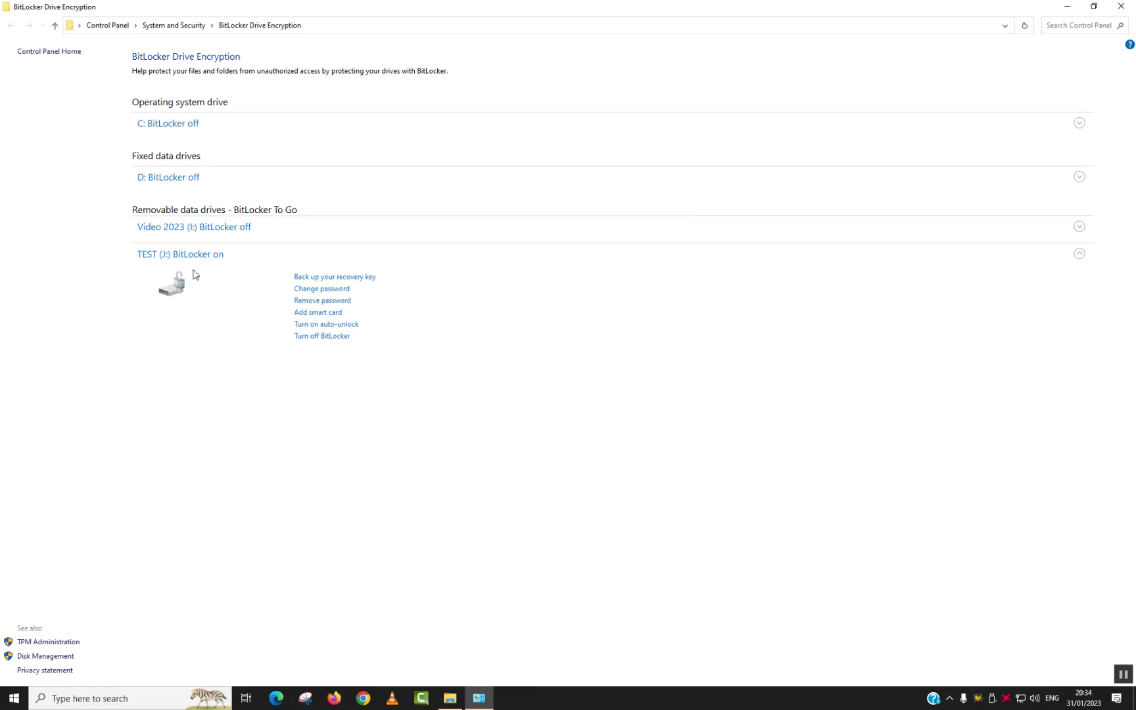
# Restore the BitLocker Drive Encryption window, then maximize it to full screen
pyautogui.doubleClick(459, 7)
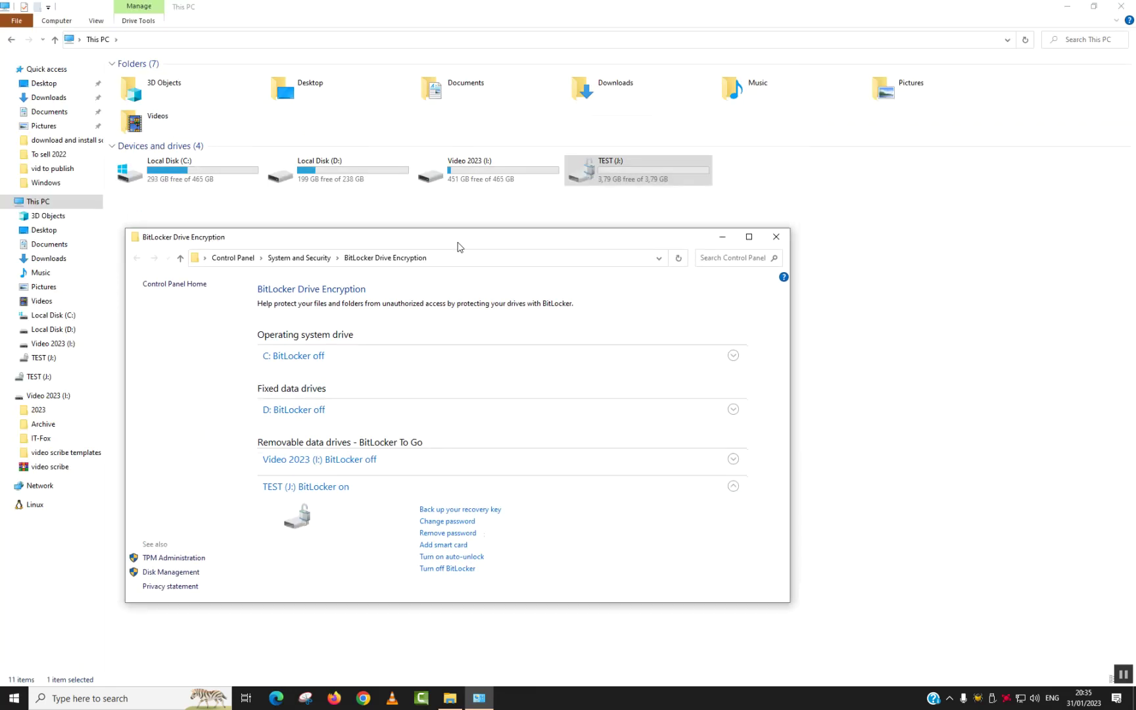
pyautogui.click(749, 236)
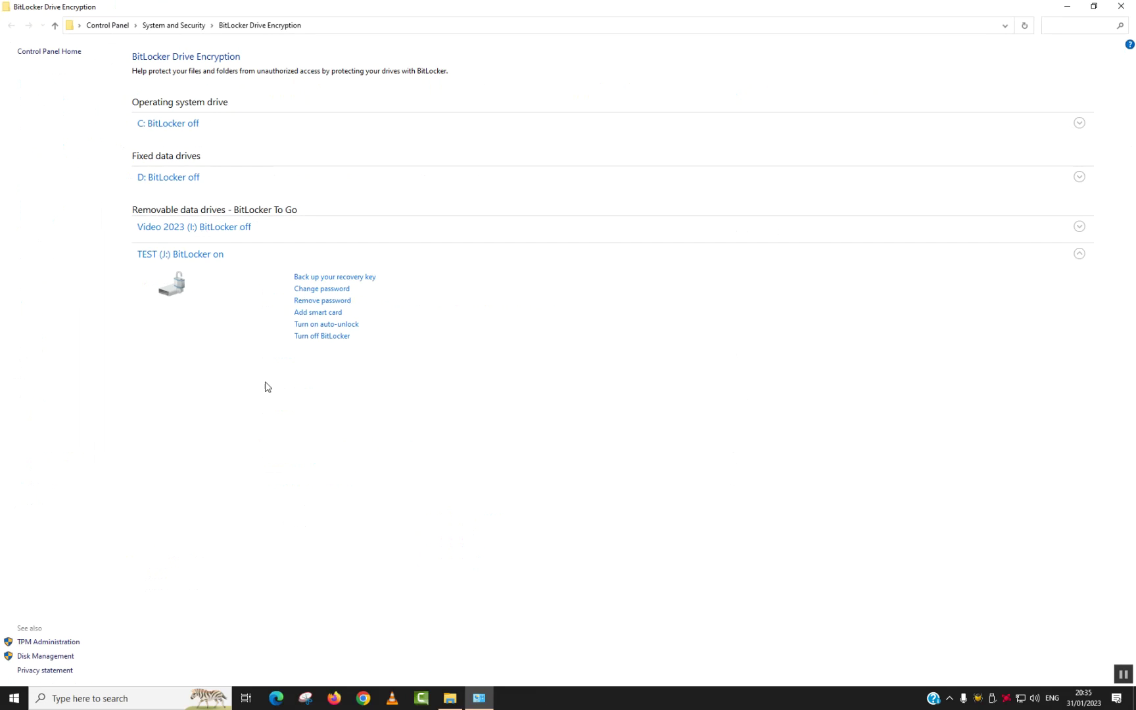
# Decrypt TEST (J:) by turning off BitLocker, dismiss the completion message, and close BitLocker
pyautogui.click(317, 339)
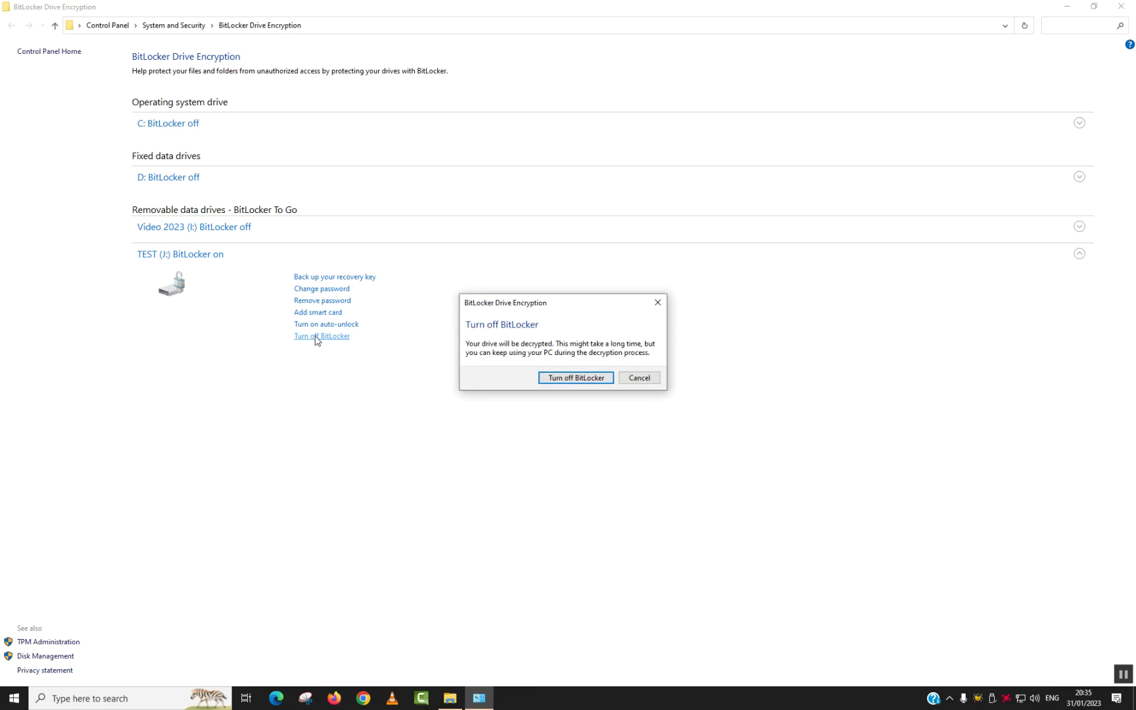
pyautogui.click(557, 382)
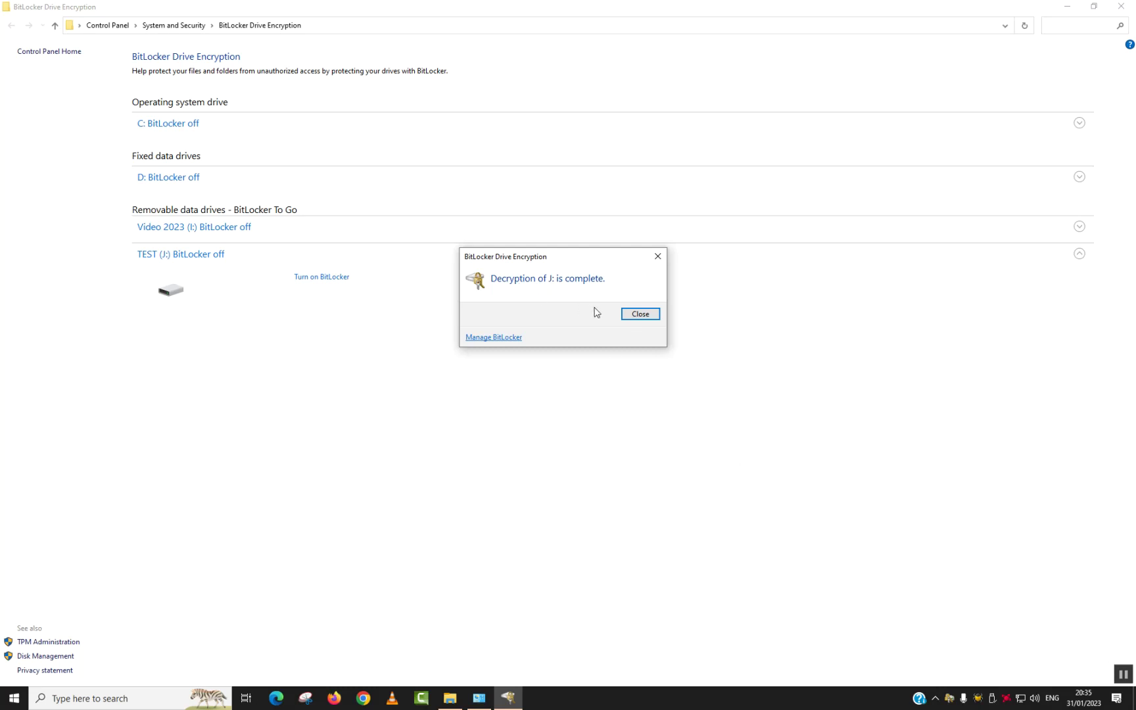
pyautogui.click(641, 314)
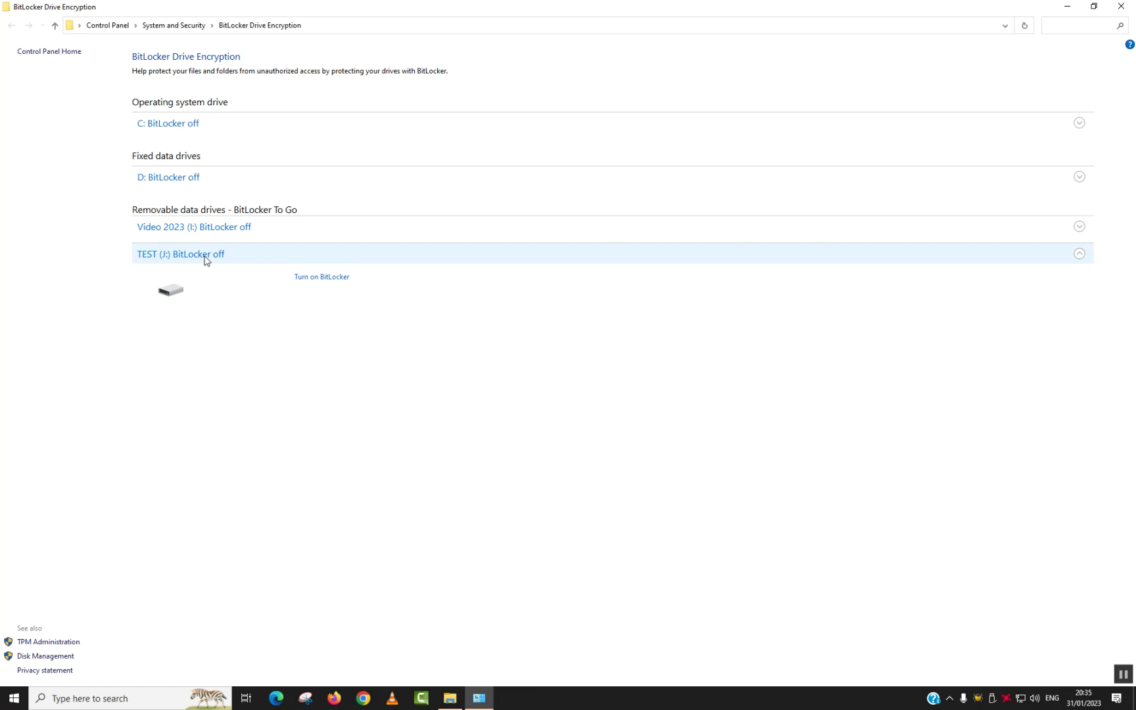
pyautogui.click(1120, 6)
pyautogui.click(556, 244)
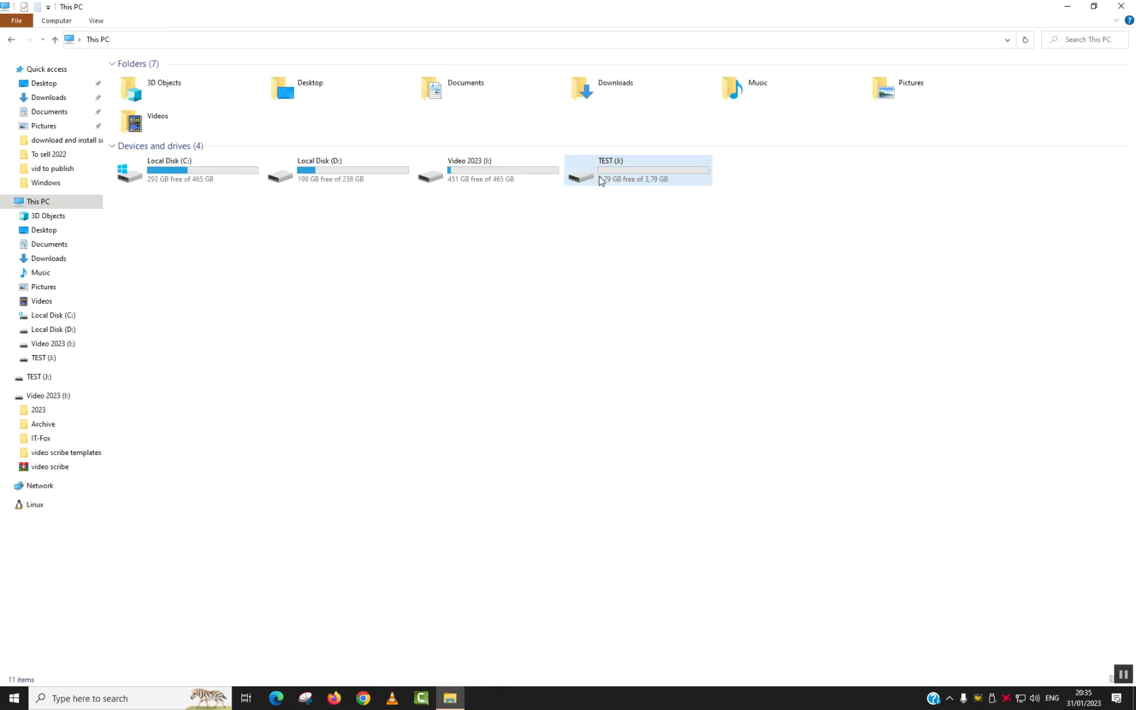
pyautogui.click(619, 163)
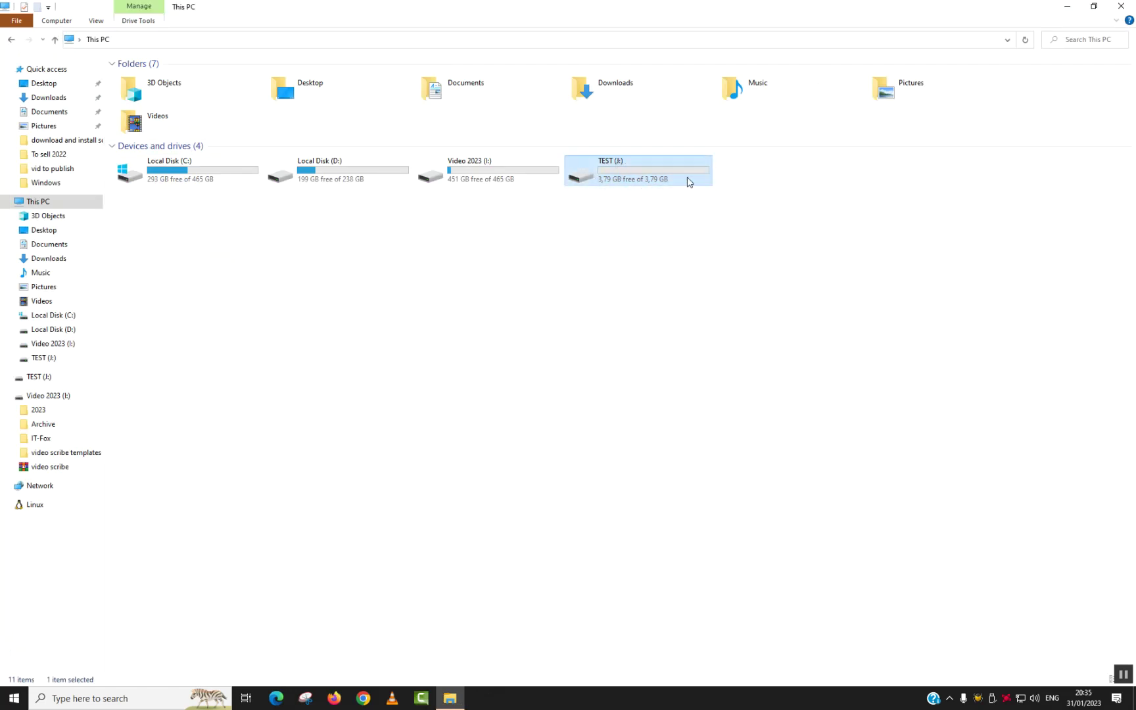